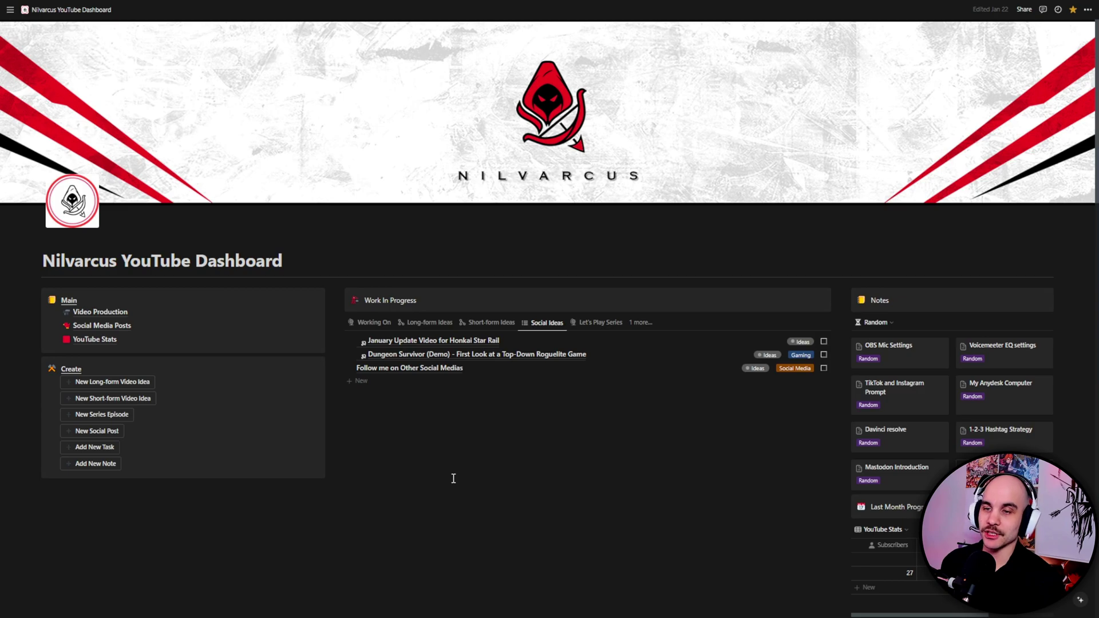
- Add a new Social Ideas entry, open it as a page and tag it Gaming
click(113, 399)
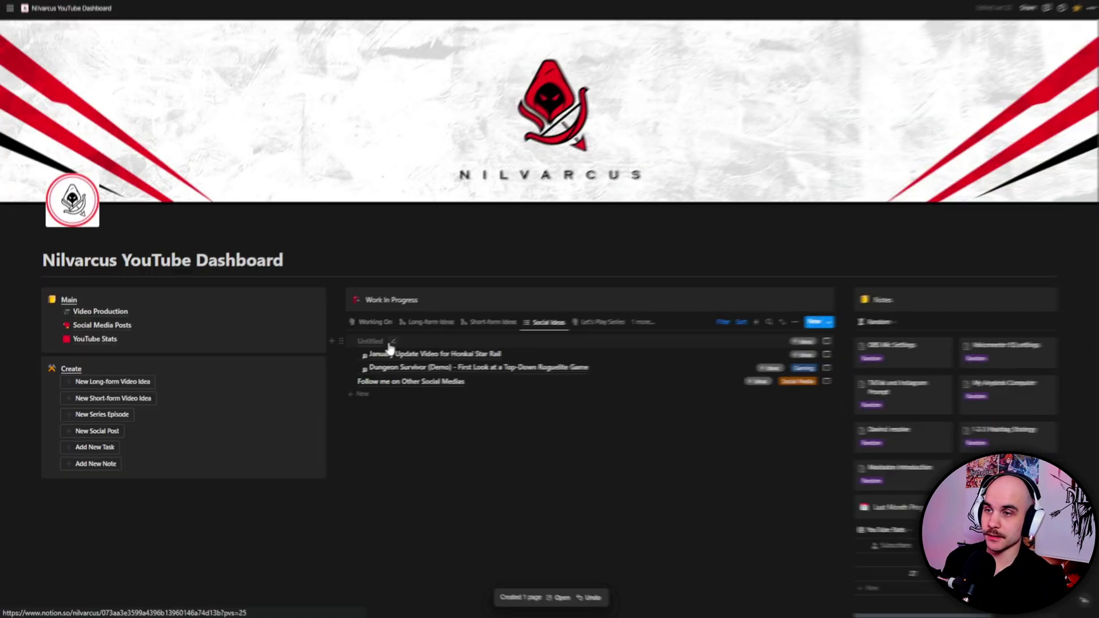
click(596, 291)
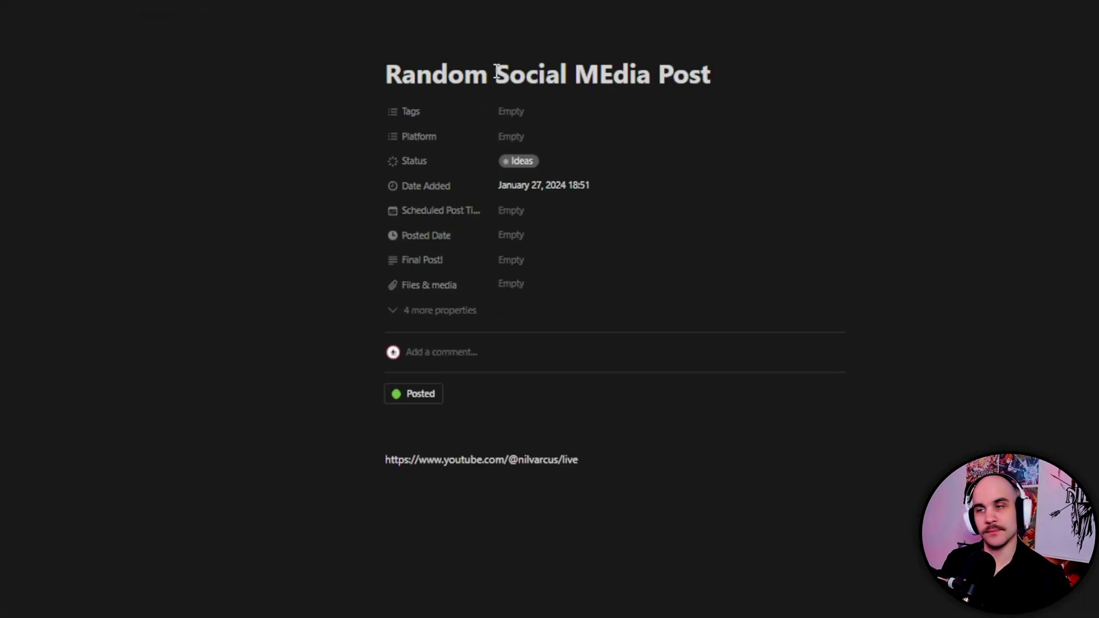
click(537, 117)
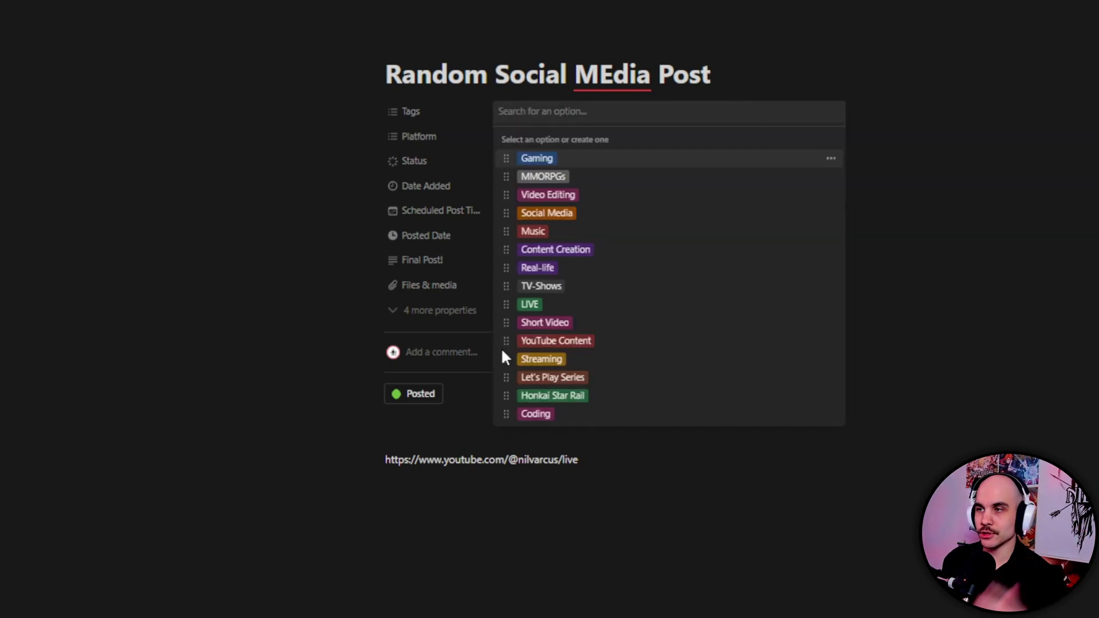
click(538, 160)
click(1010, 150)
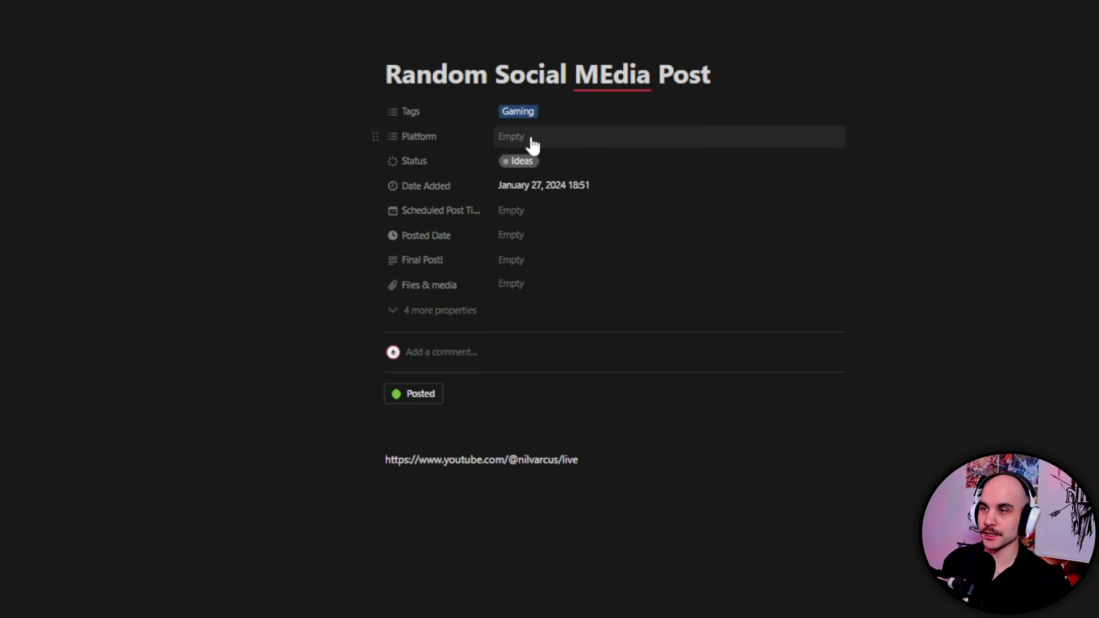
- Look over the Platform, Files & media, Final Post and Scheduled Post Time fields without setting them
click(517, 138)
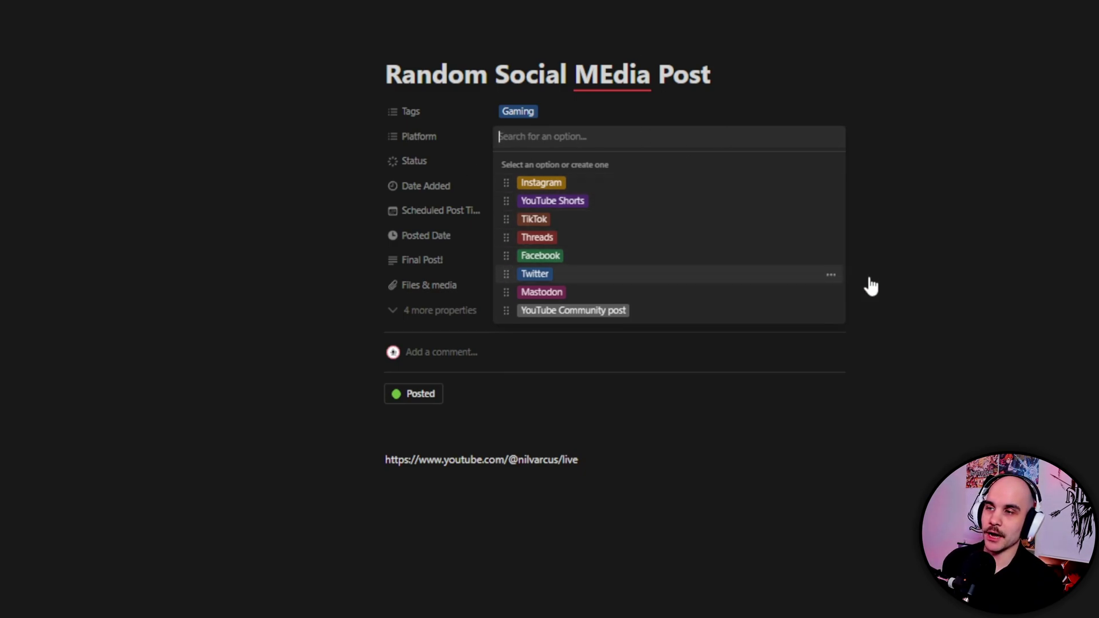
click(927, 275)
click(538, 285)
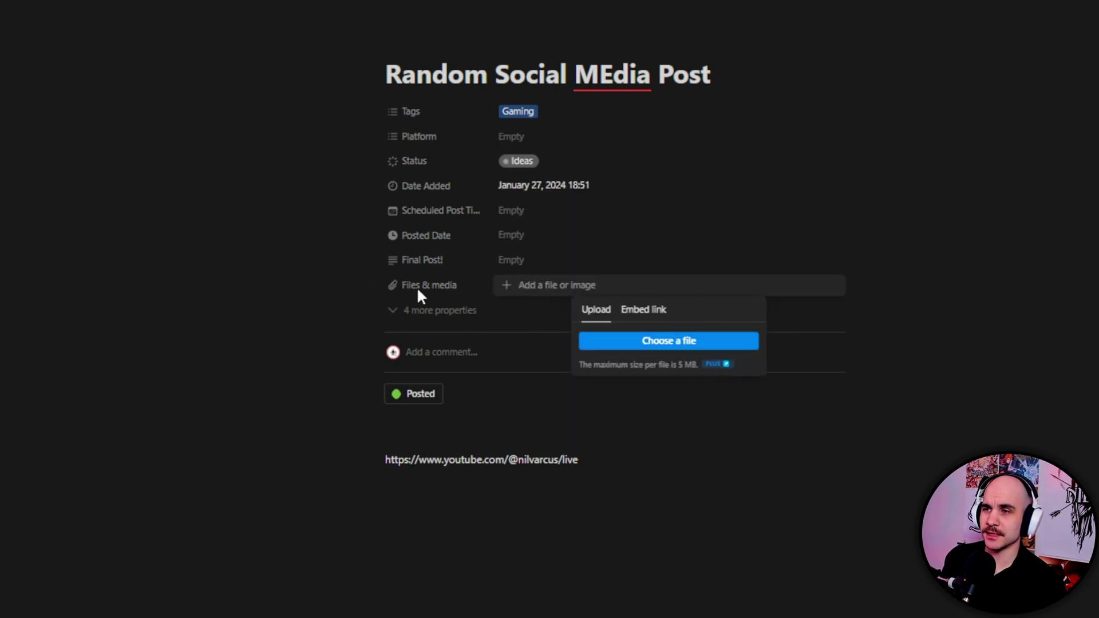
click(517, 260)
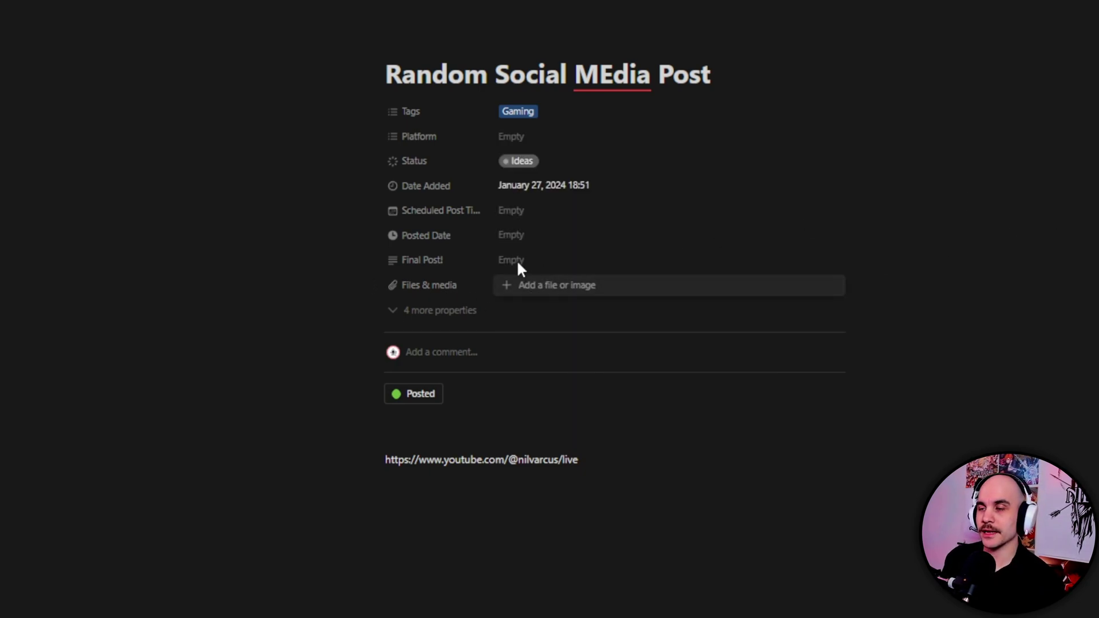
click(550, 262)
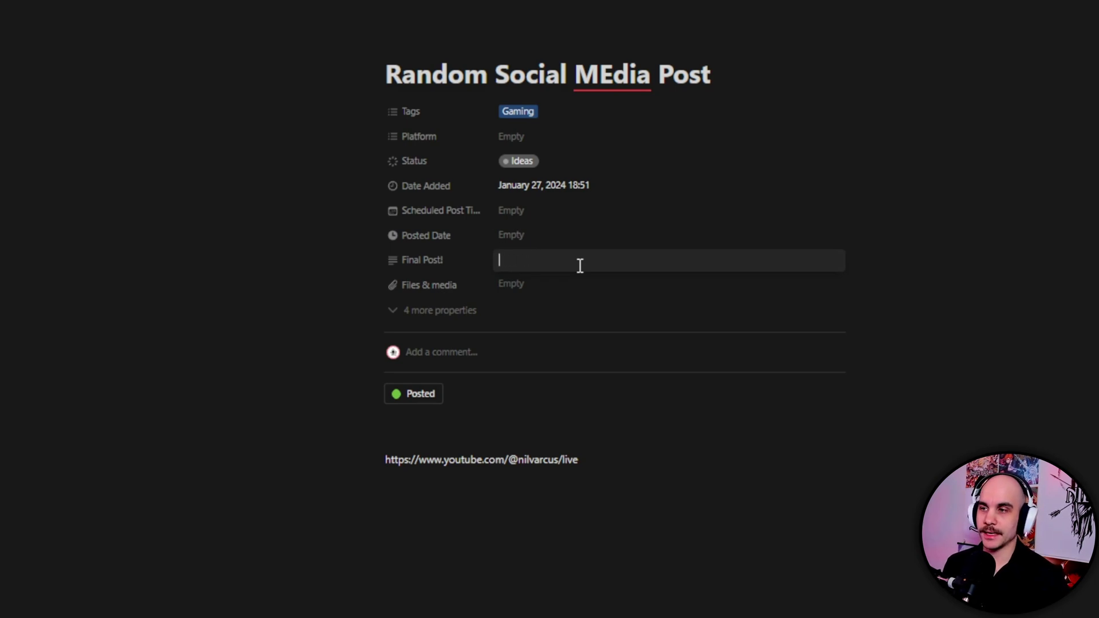
click(517, 215)
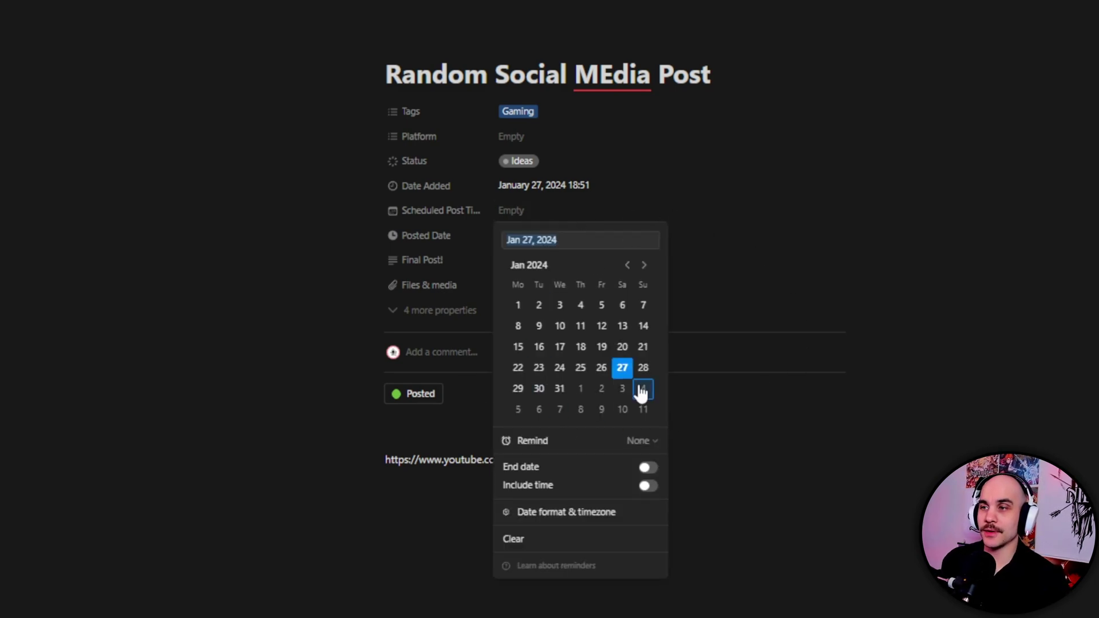
click(532, 420)
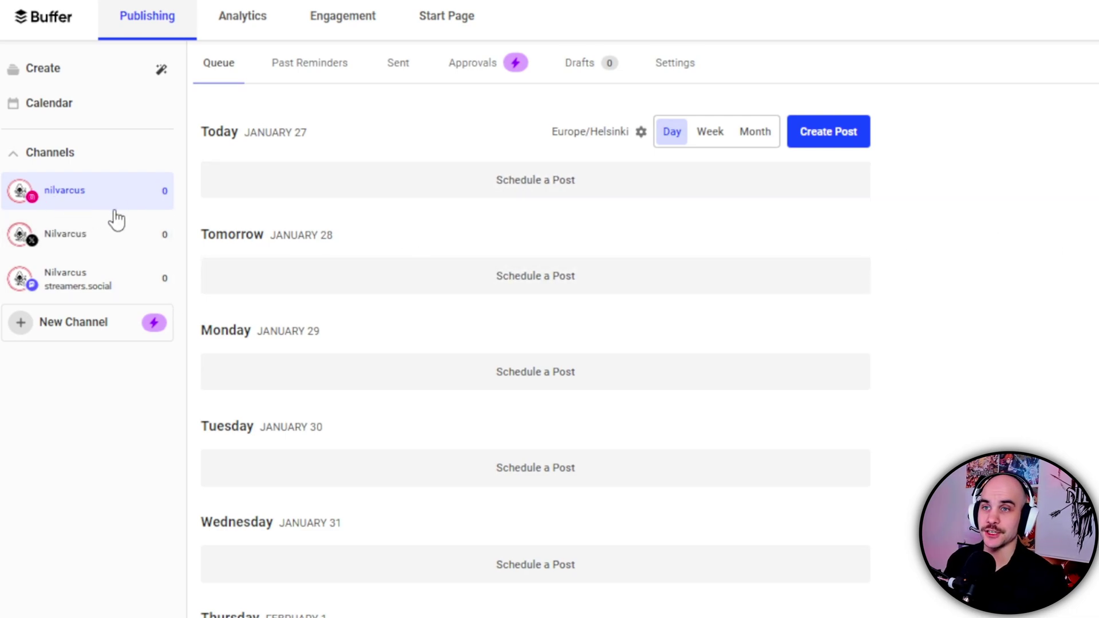
- Check that Buffer's X and streamers.social queues are both still empty
click(91, 245)
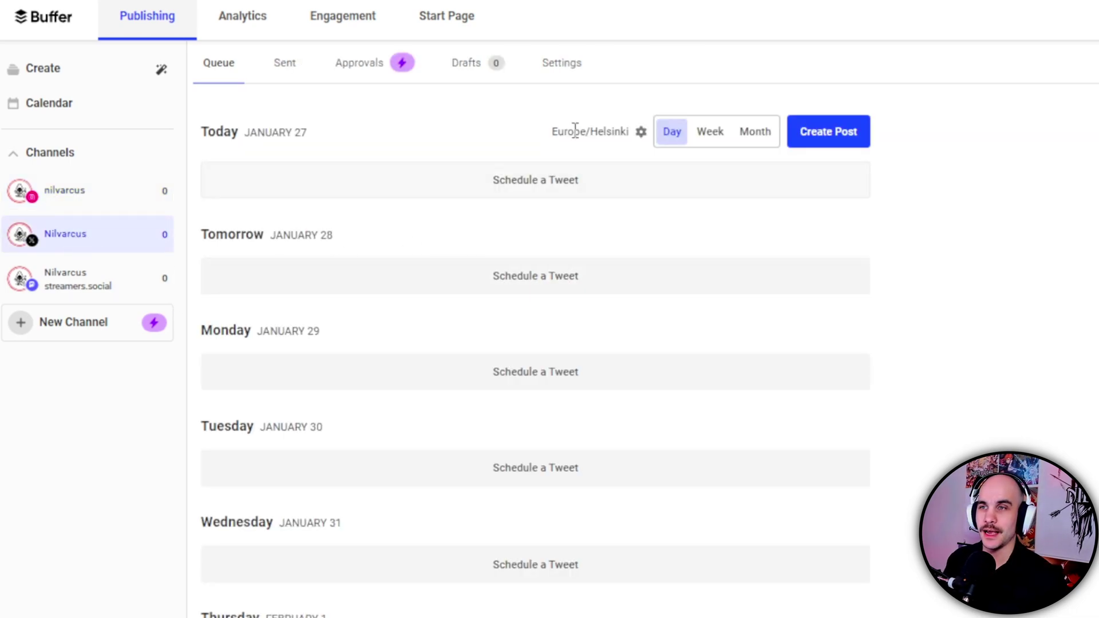
click(85, 292)
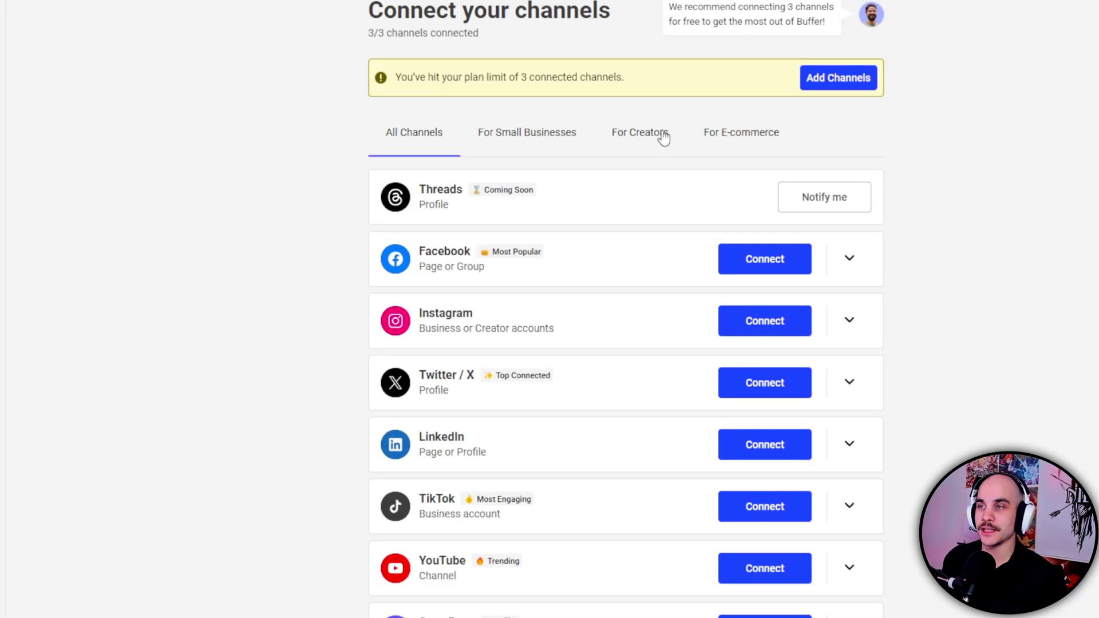
scroll(384, 273, down, 4)
scroll(564, 354, up, 4)
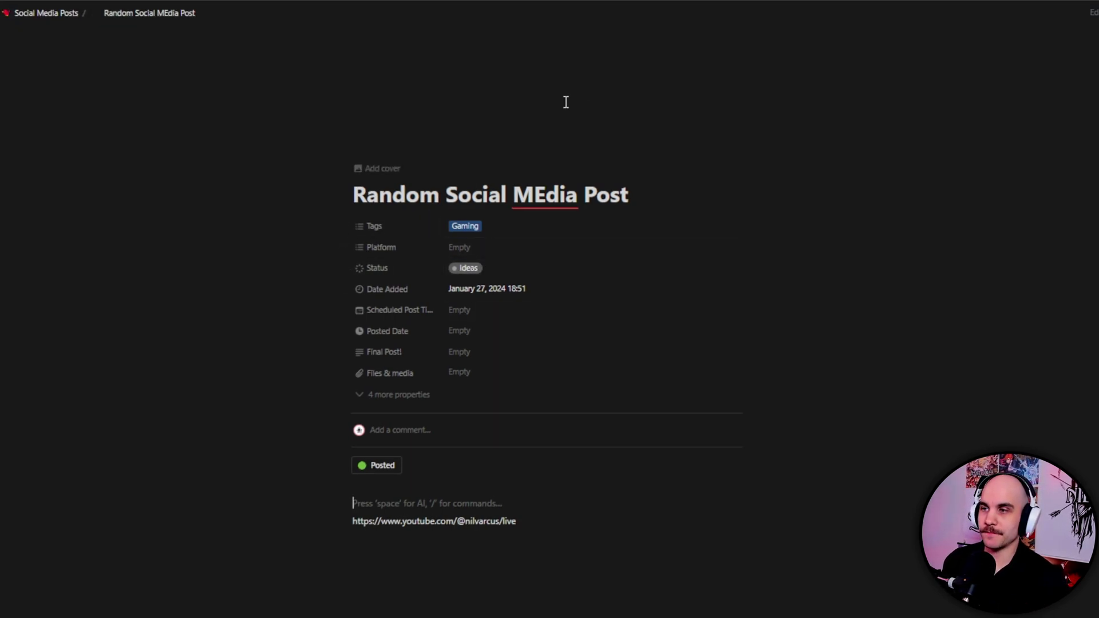
- Set the Platform to Twitter and Mastodon and write 'Hello world' as the Final Post
click(475, 248)
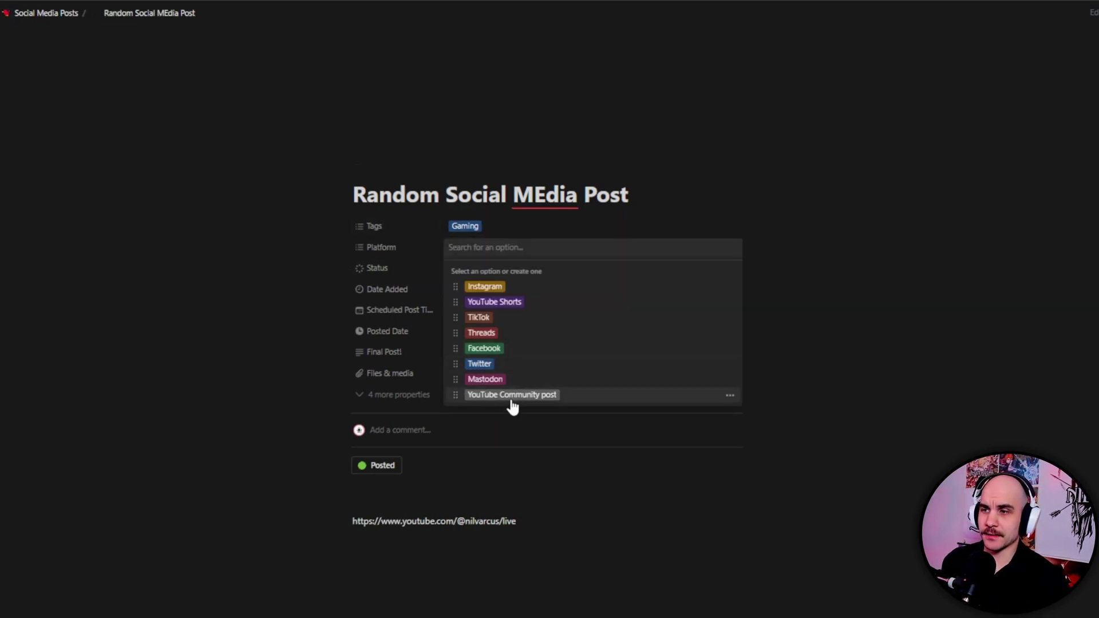
click(492, 365)
click(502, 380)
key(Escape)
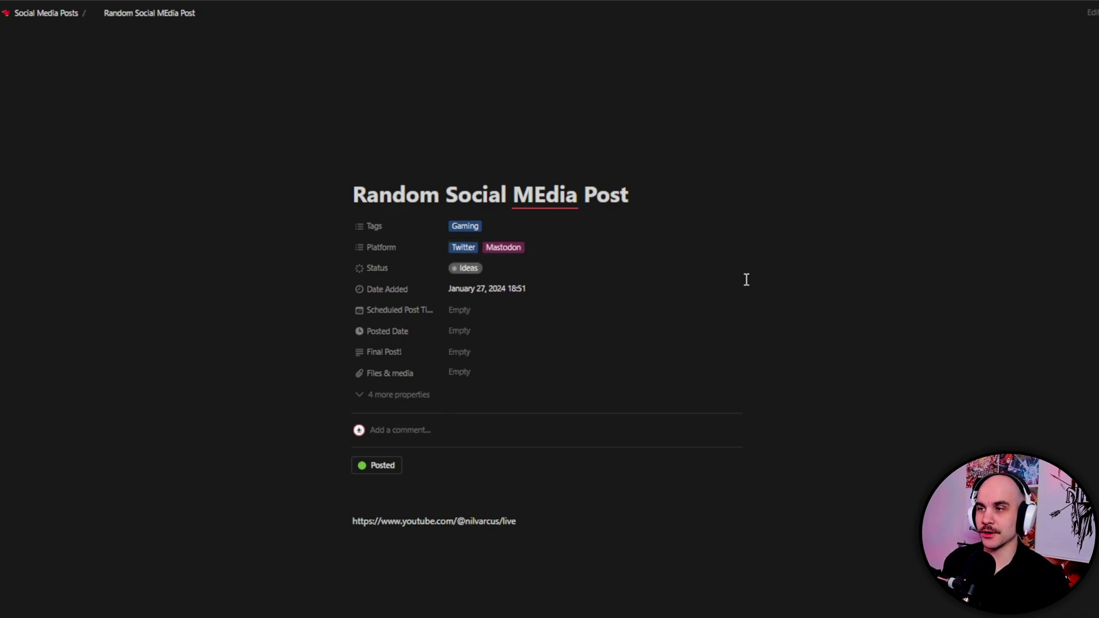
text(Hello world)
- Upload an image file to the Files & media property
click(687, 373)
click(596, 418)
double_click(103, 69)
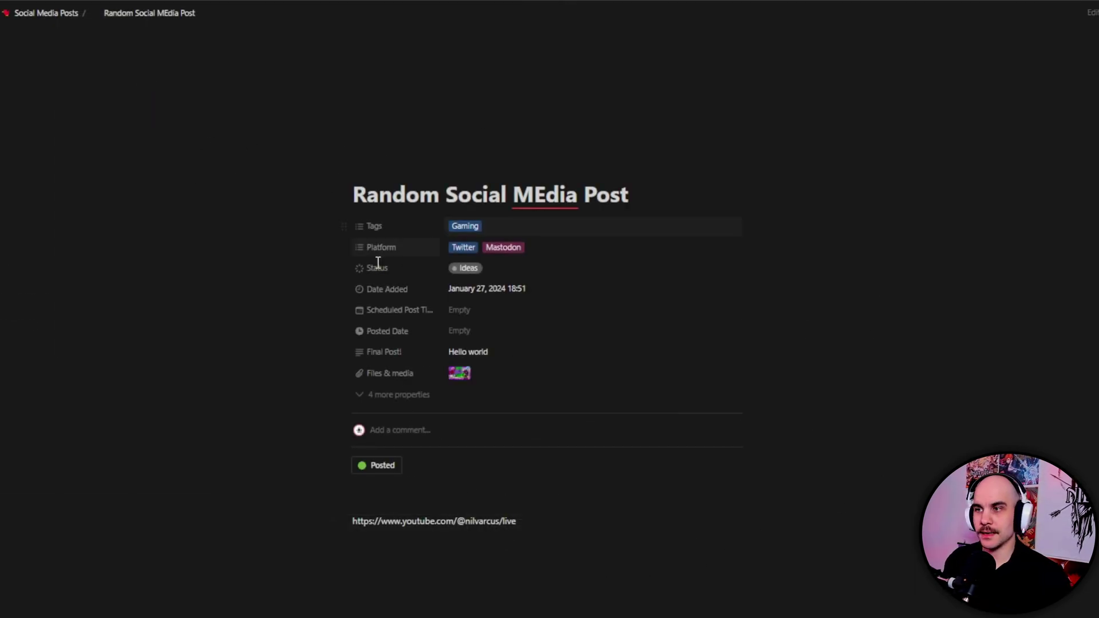
- Schedule the post for January 28, 2024 at 15:00
click(485, 311)
click(571, 444)
click(573, 544)
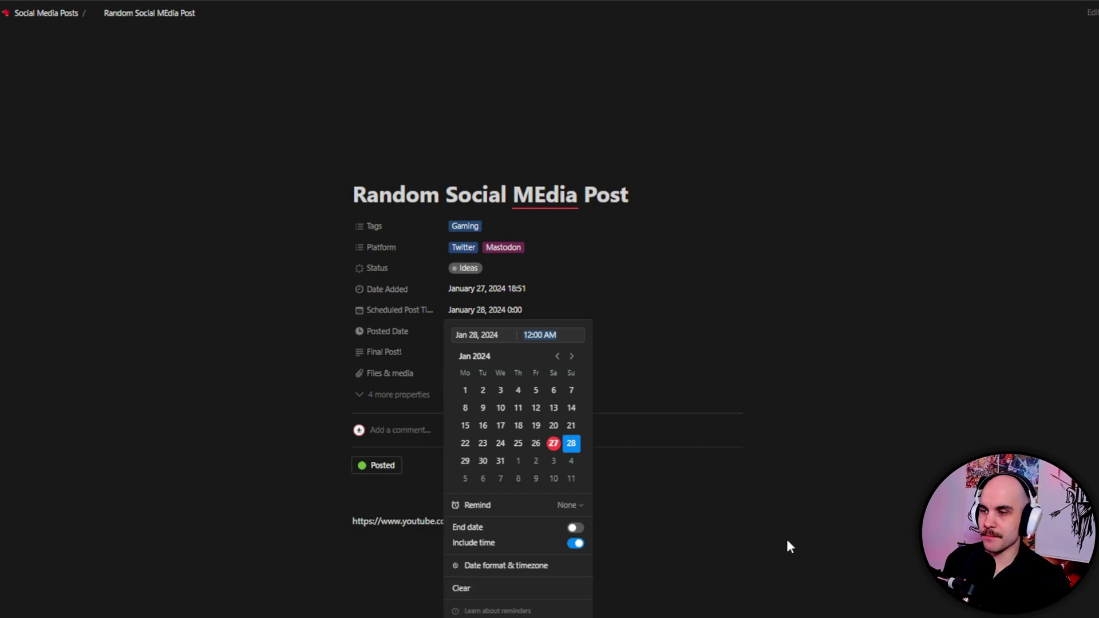
click(817, 407)
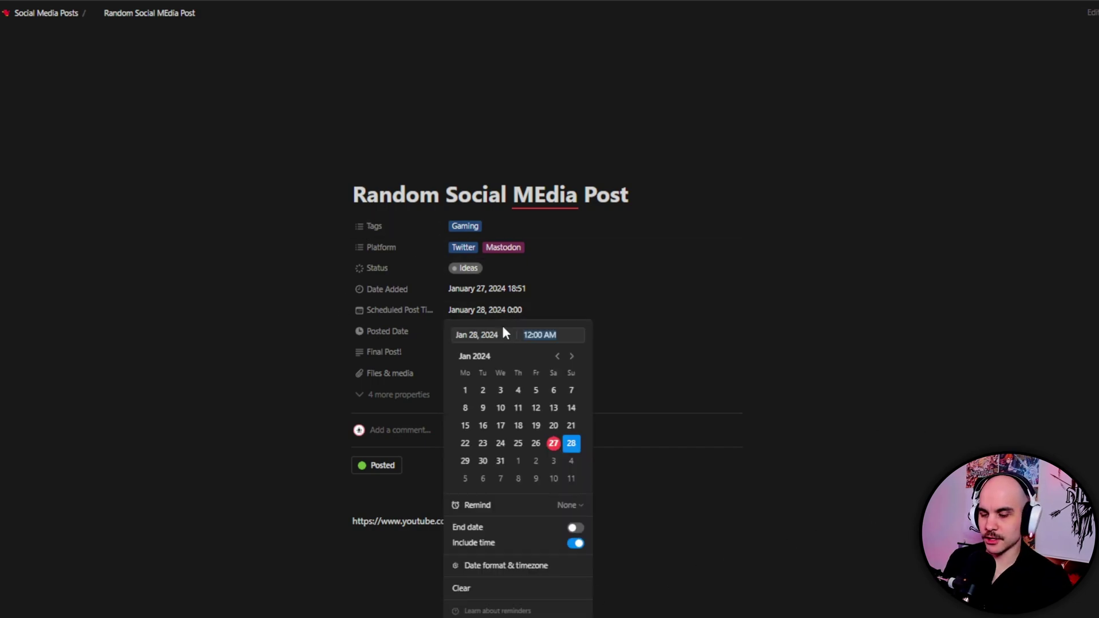
text(15:00)
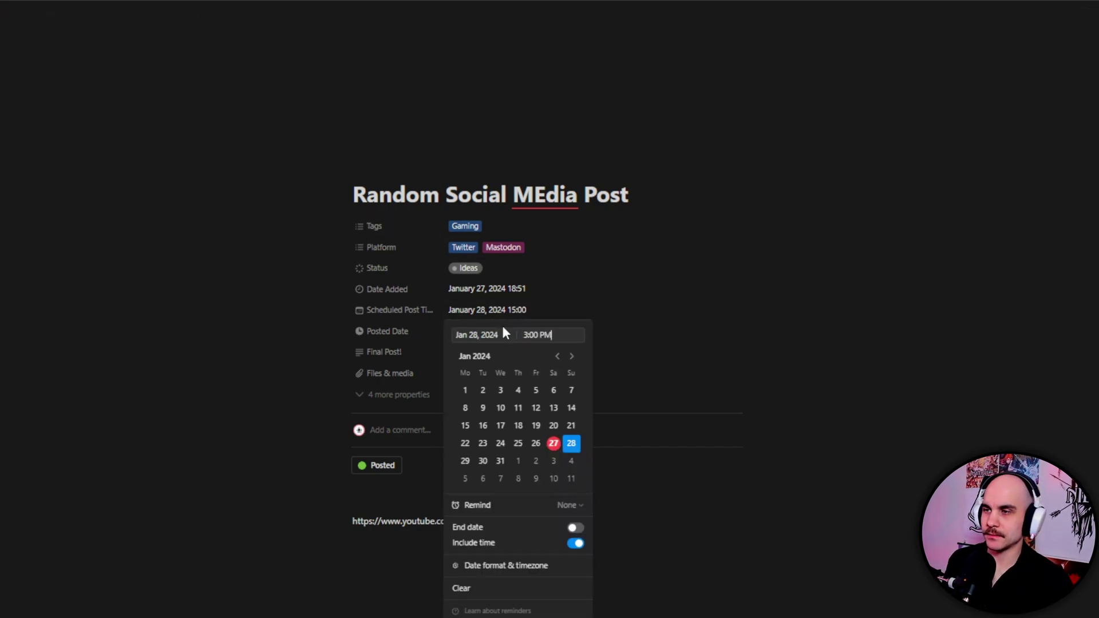
key(Return)
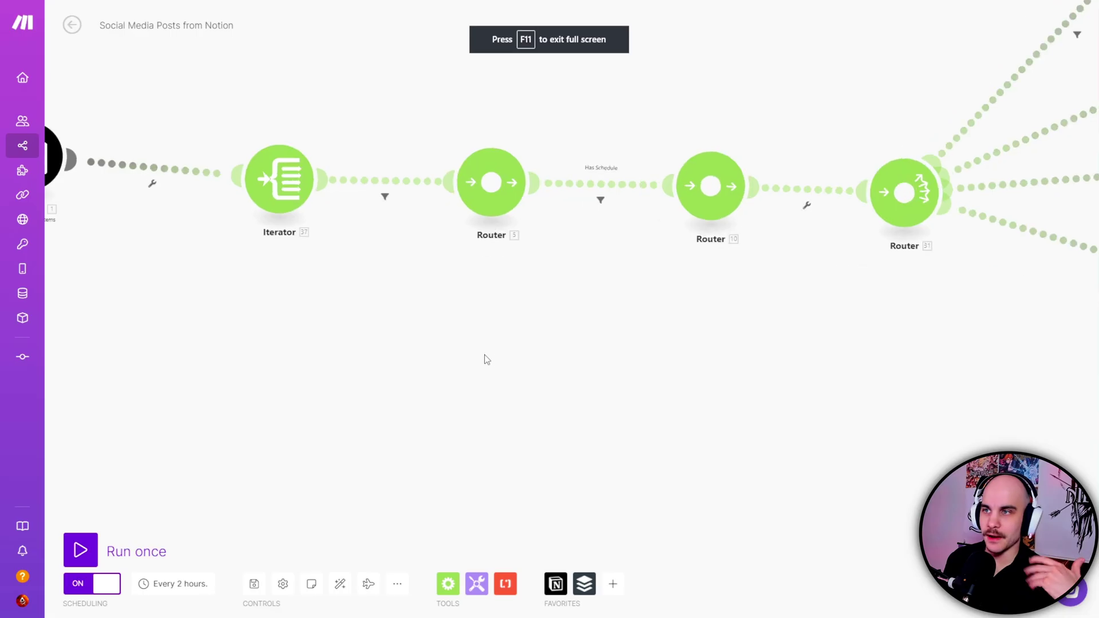
- Trigger a single run of the Social Media Posts from Notion scenario to push the post to Buffer
scroll(530, 287, down, 5)
scroll(530, 287, up, 3)
scroll(559, 262, down, 2)
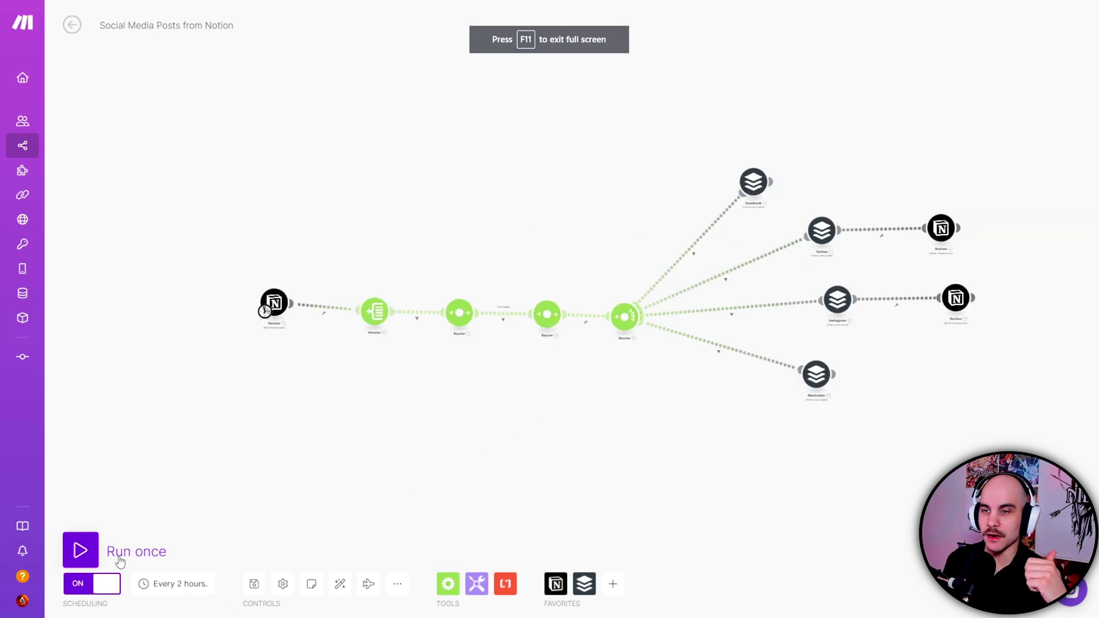
click(80, 550)
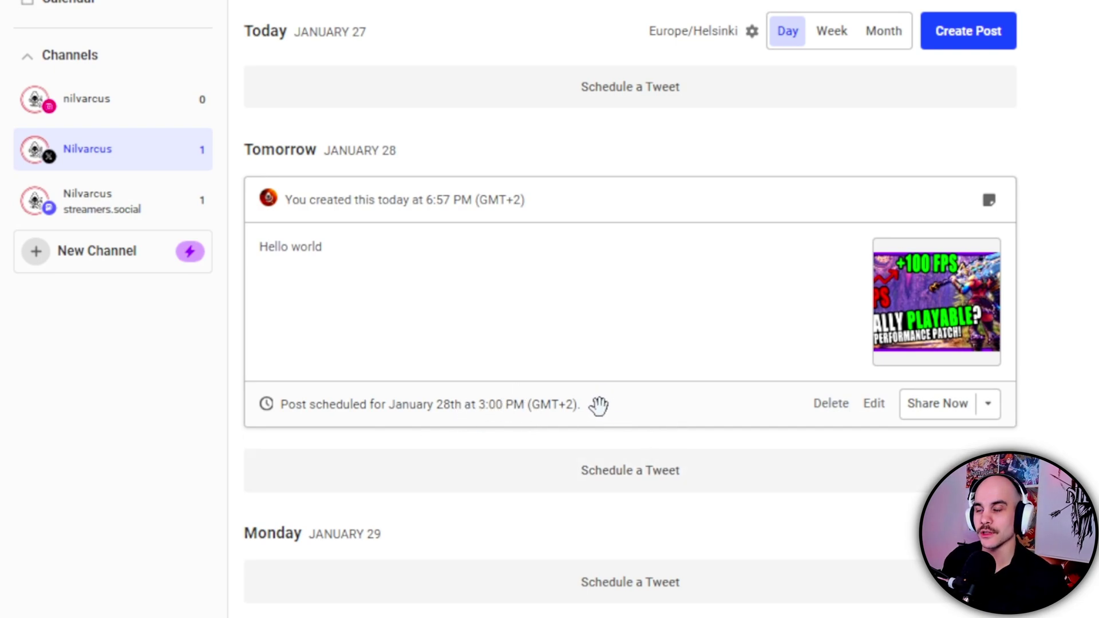
- Show Buffer's streamers.social queue containing the scheduled Hello world post
click(177, 200)
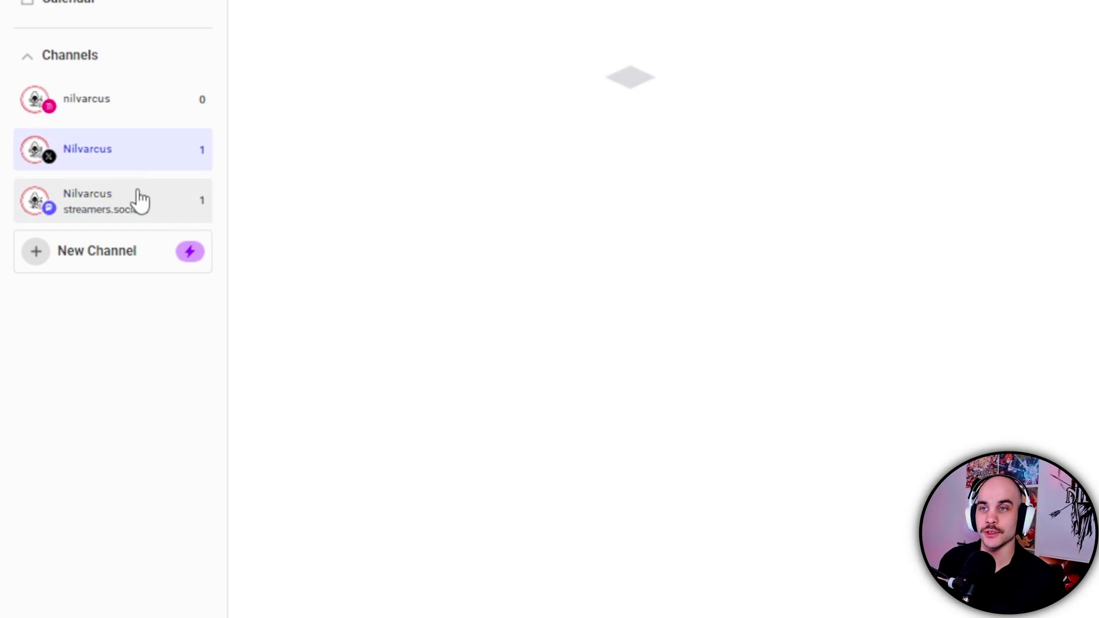
click(136, 203)
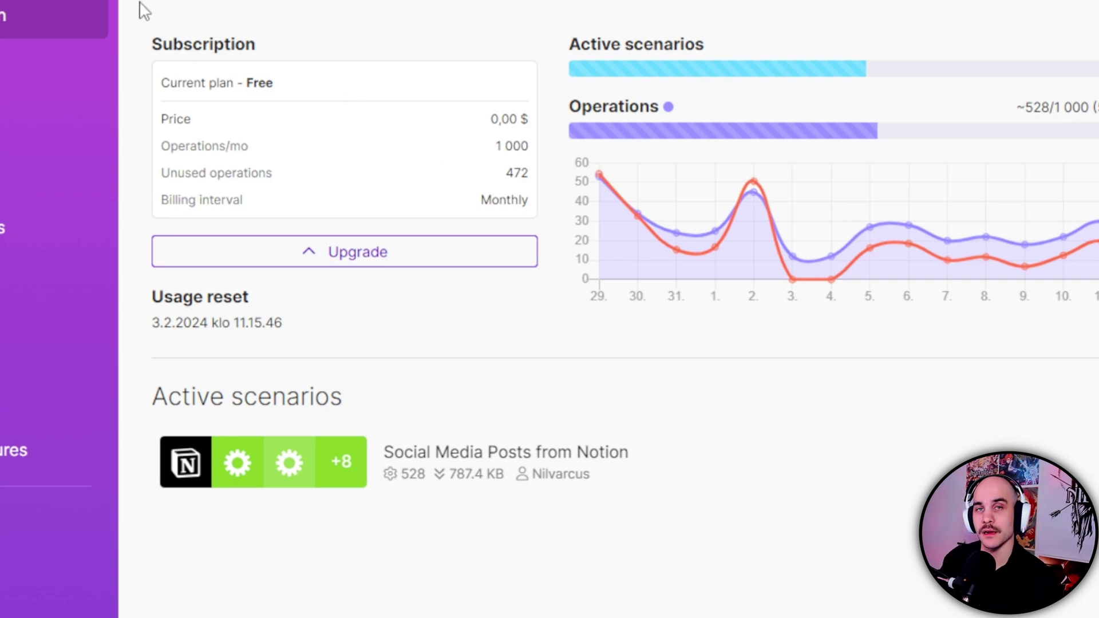
double_click(511, 147)
click(517, 161)
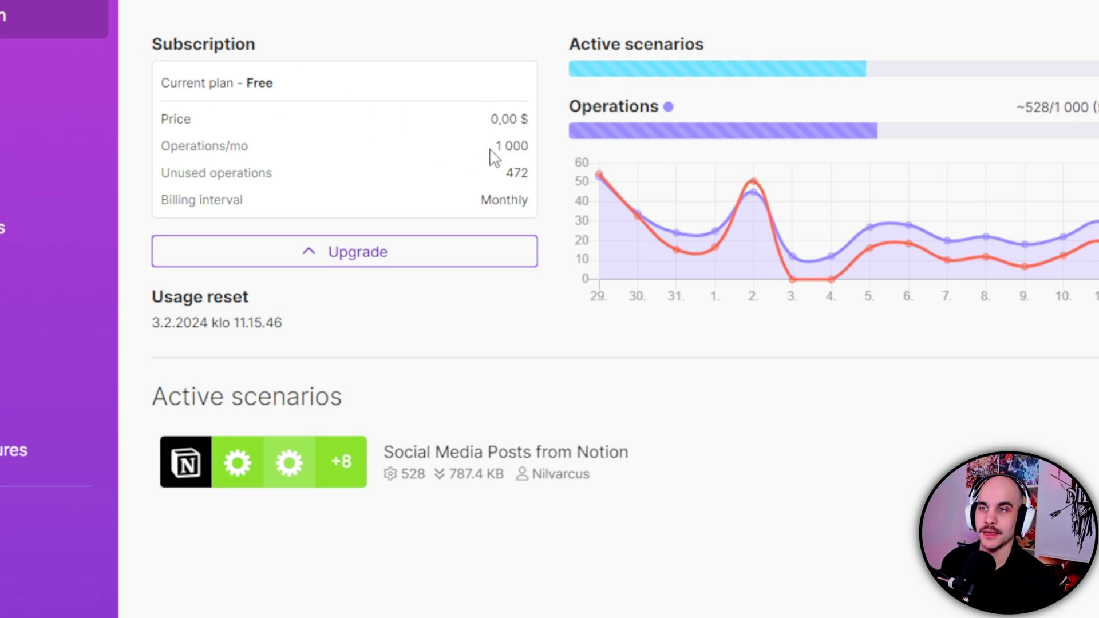
double_click(516, 173)
click(527, 174)
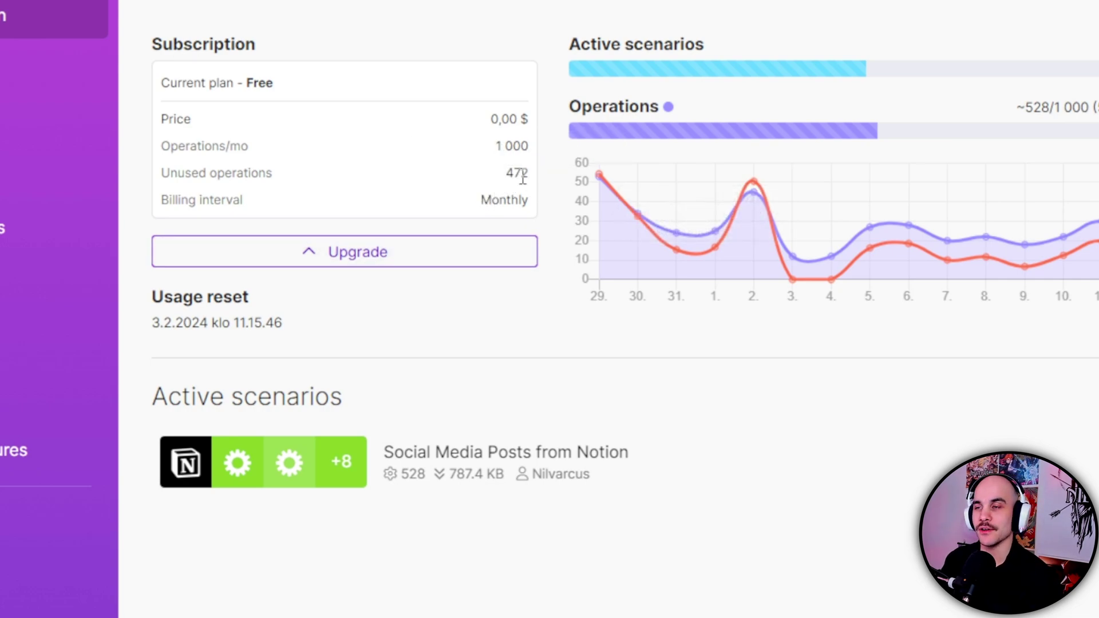
double_click(516, 173)
click(515, 172)
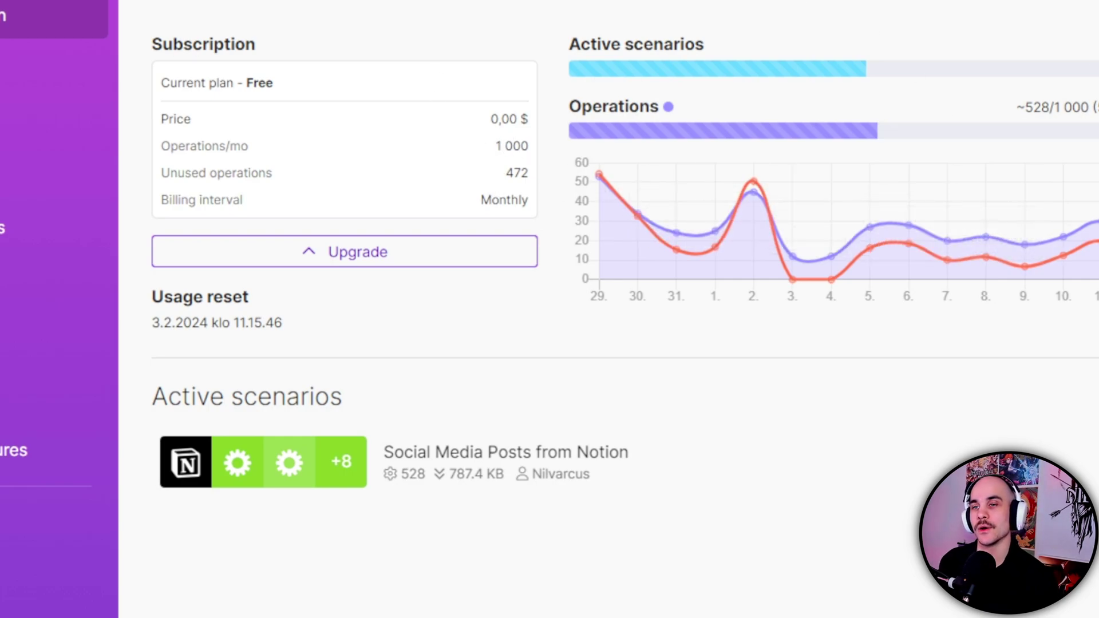
double_click(512, 146)
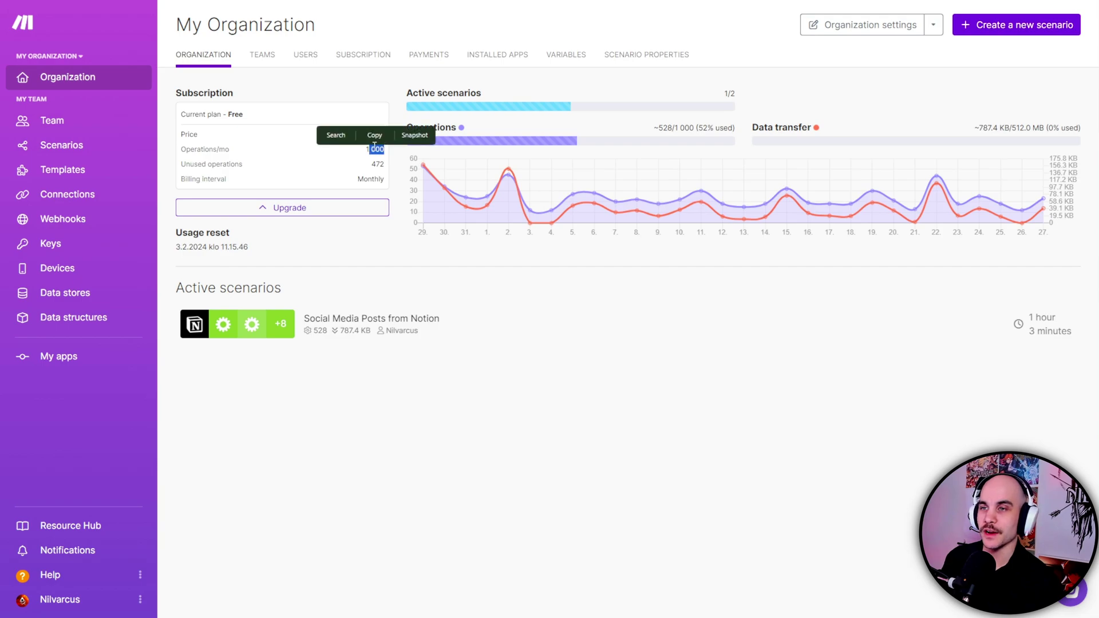
click(374, 146)
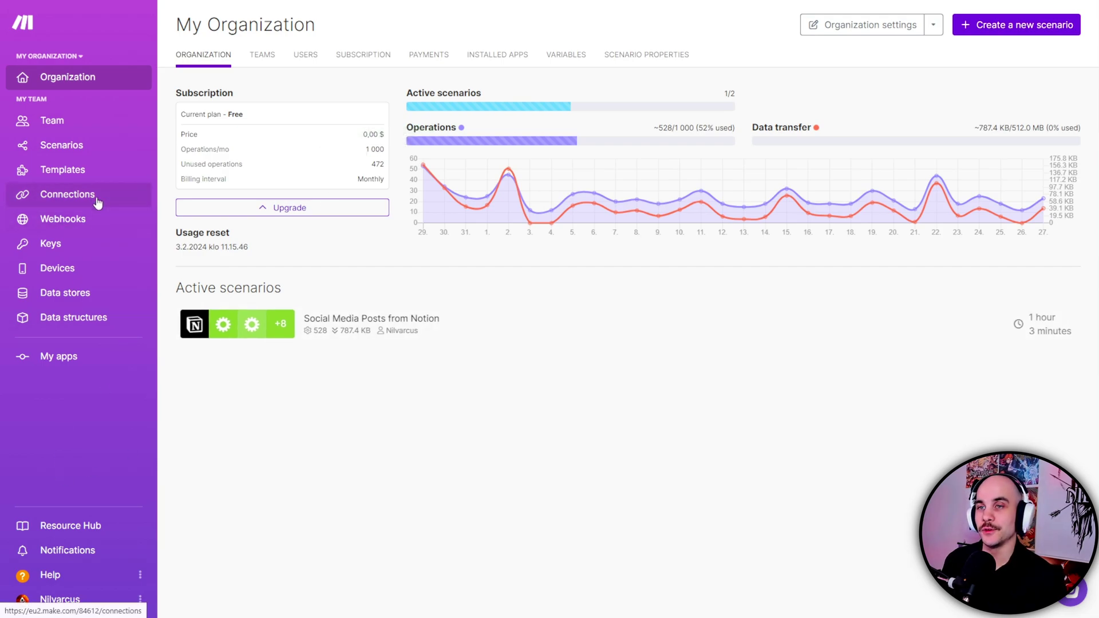